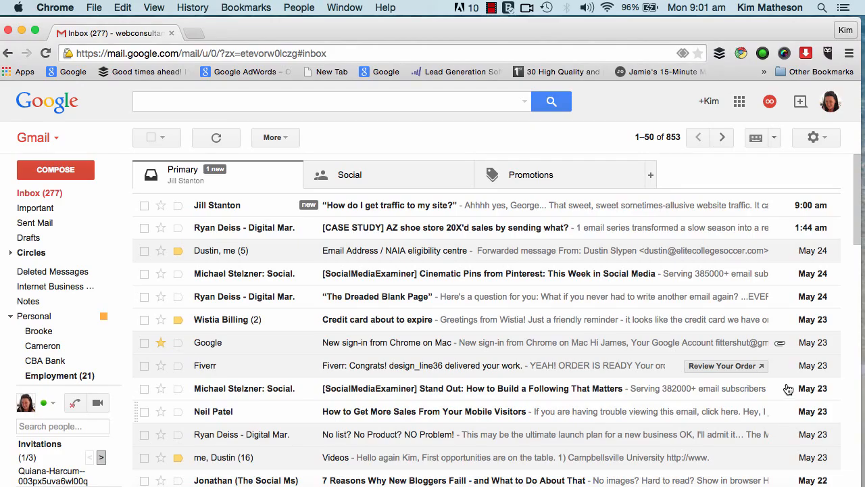
Step: Try the Cozy and Compact display densities on the inbox and return it to Comfortable
click(824, 139)
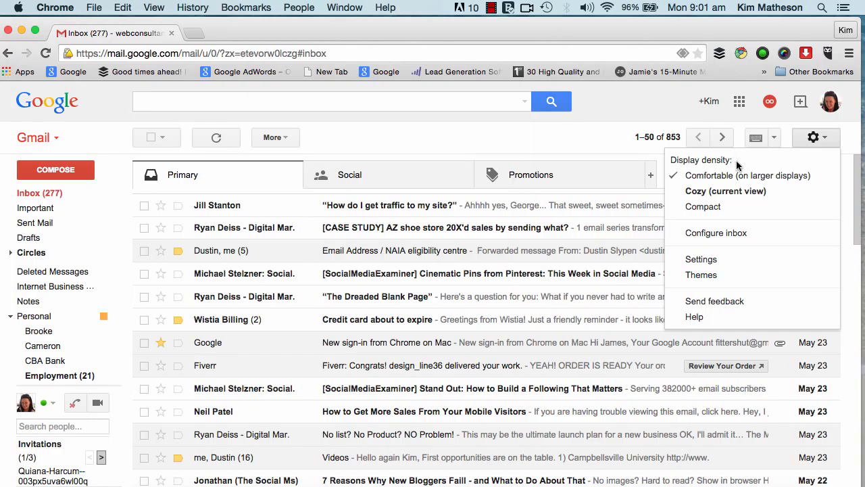
click(732, 191)
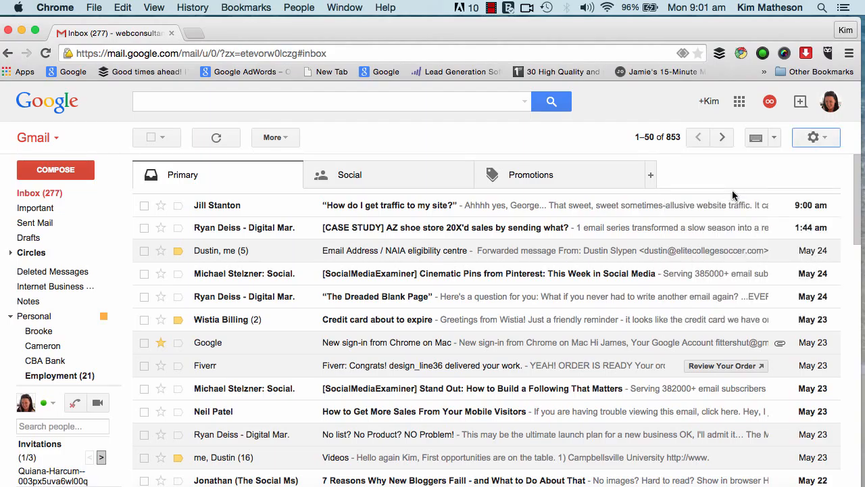
click(824, 139)
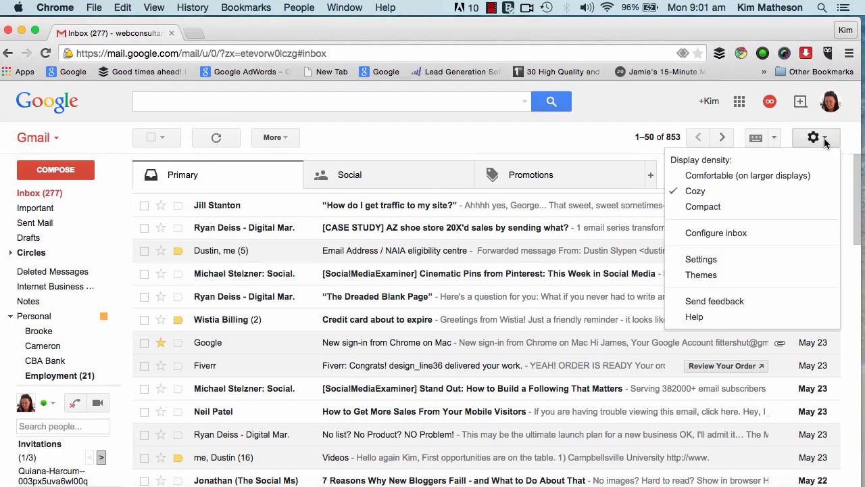
click(713, 207)
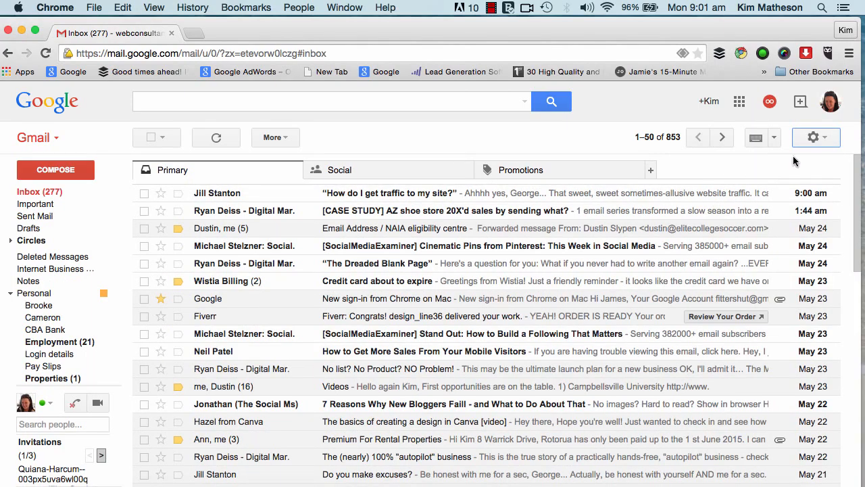
click(824, 140)
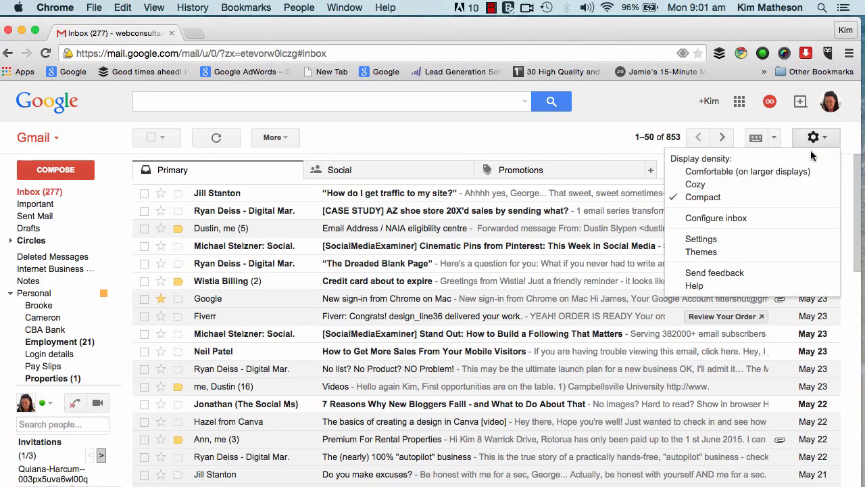
click(784, 175)
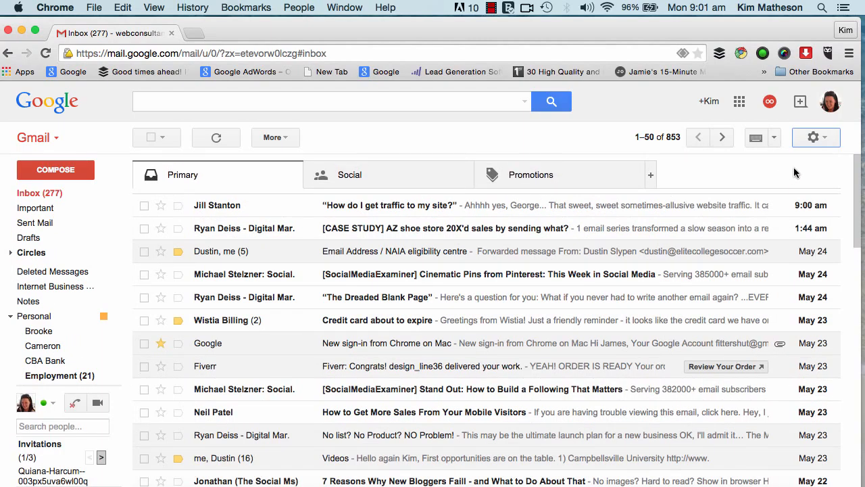
Step: Apply the Lavender color theme to the mailbox and return to the inbox
click(827, 140)
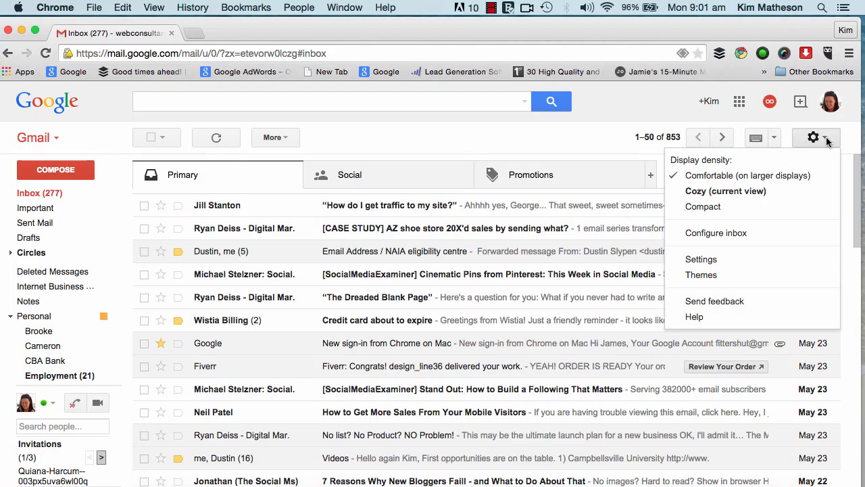
click(702, 274)
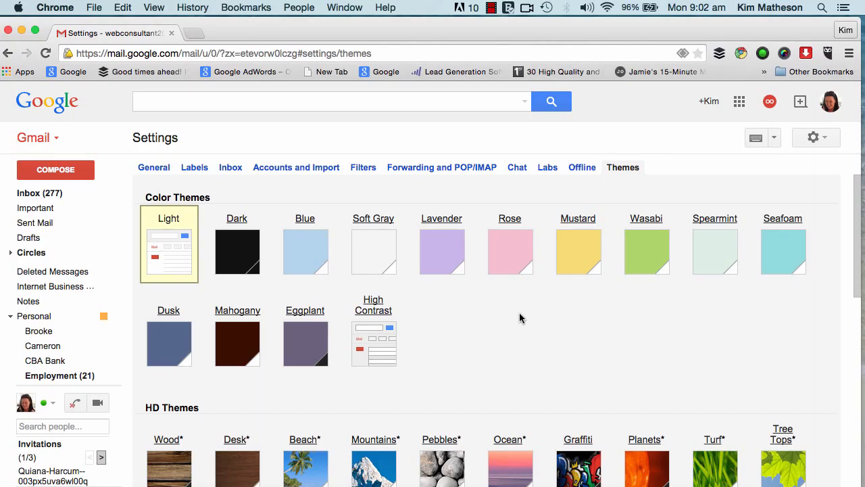
scroll(519, 317, down, 2)
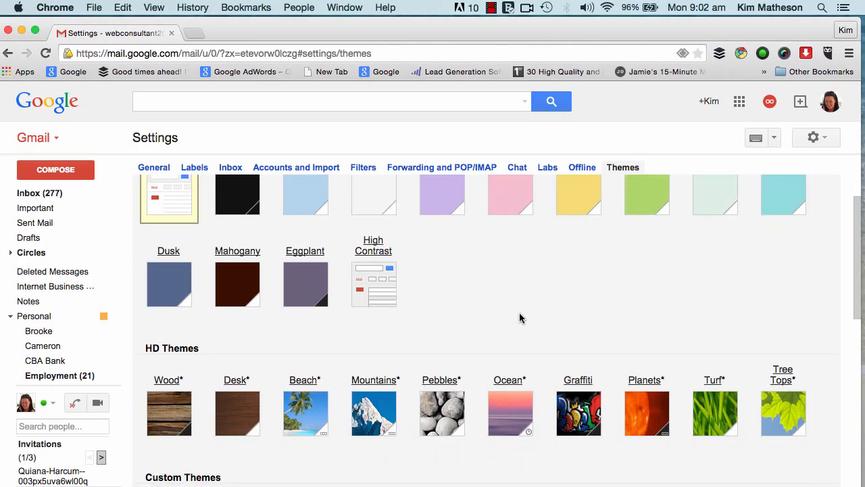
scroll(519, 318, down, 3)
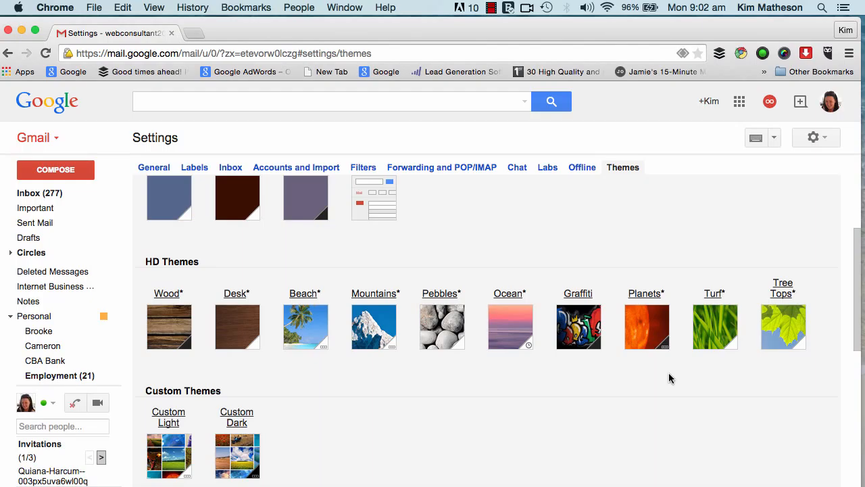
scroll(668, 378, up, 3)
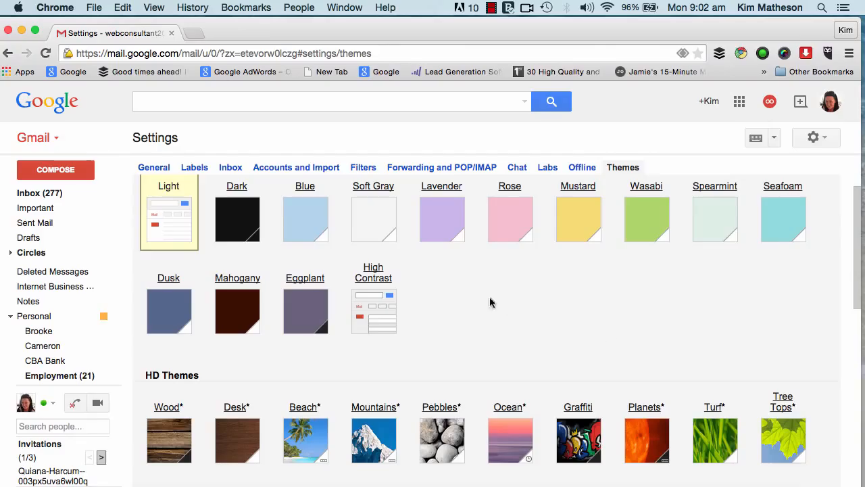
click(443, 230)
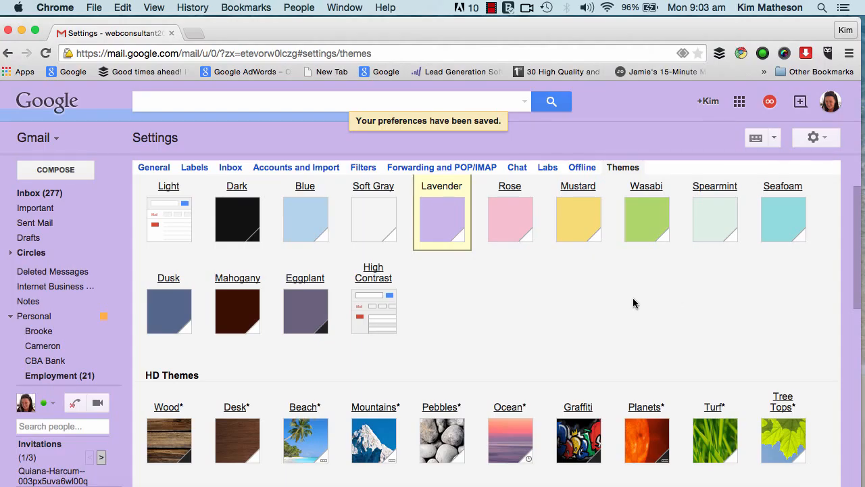
mouse_move(53, 202)
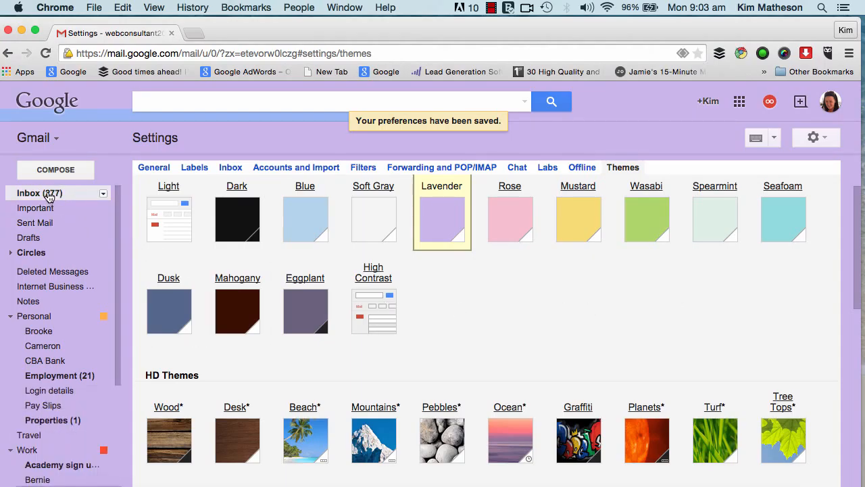
click(49, 195)
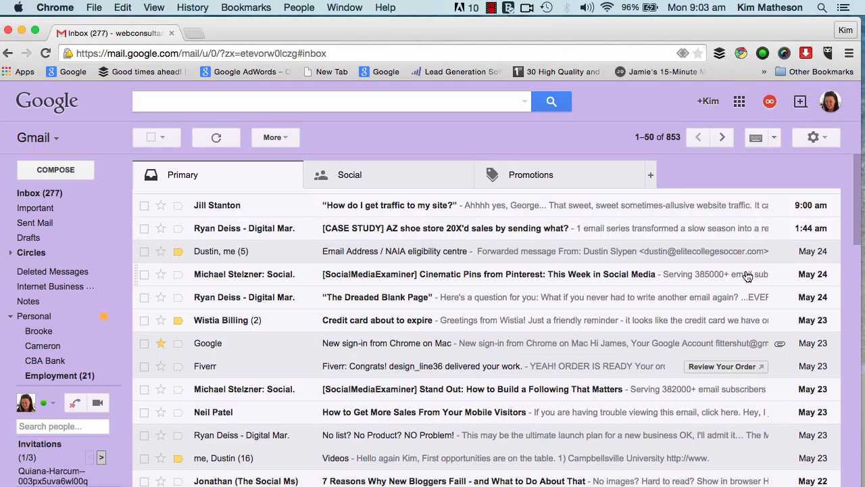
Step: Set the inbox type to Important first in the inbox settings
click(826, 139)
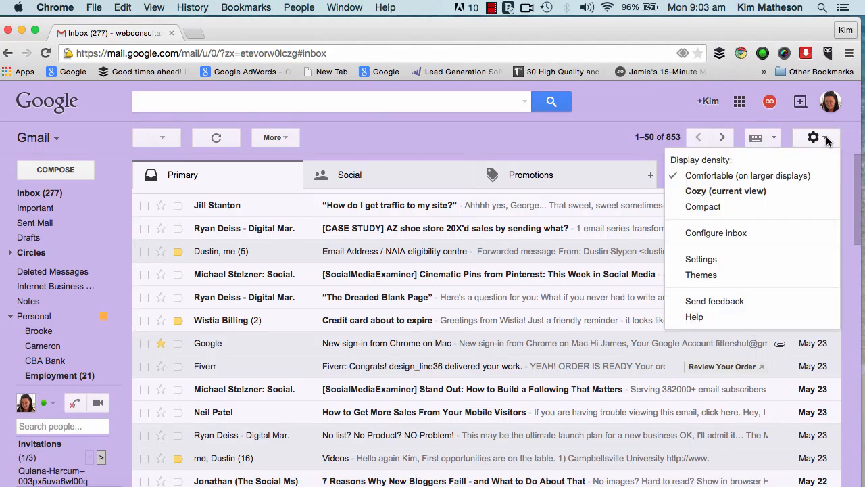
click(702, 261)
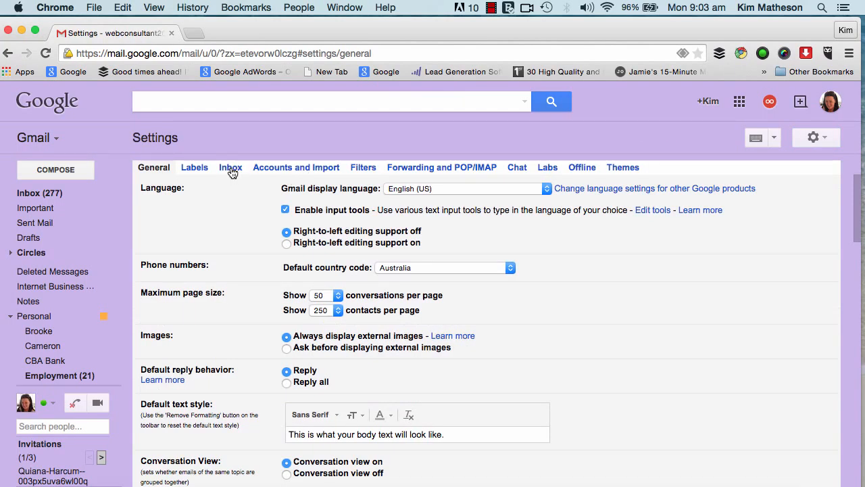
click(230, 168)
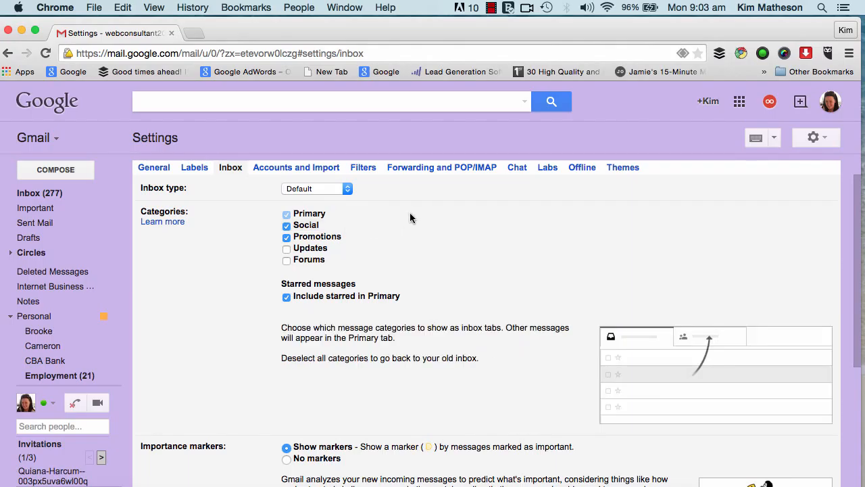
click(347, 195)
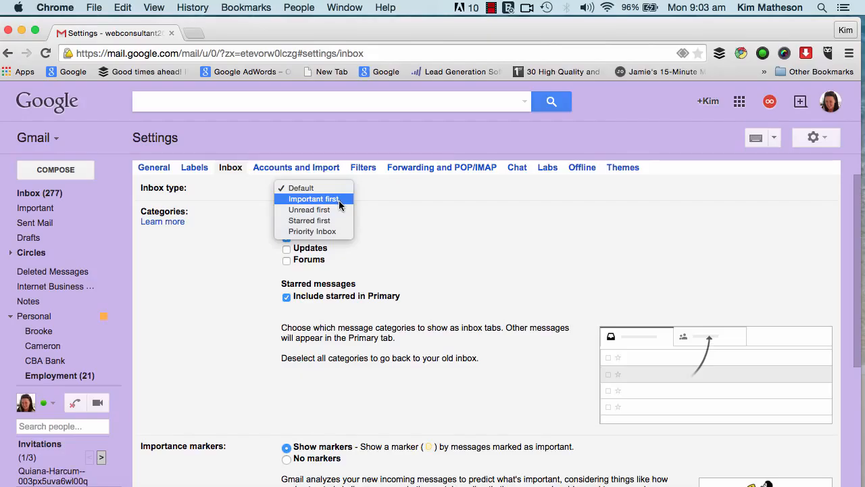
click(340, 198)
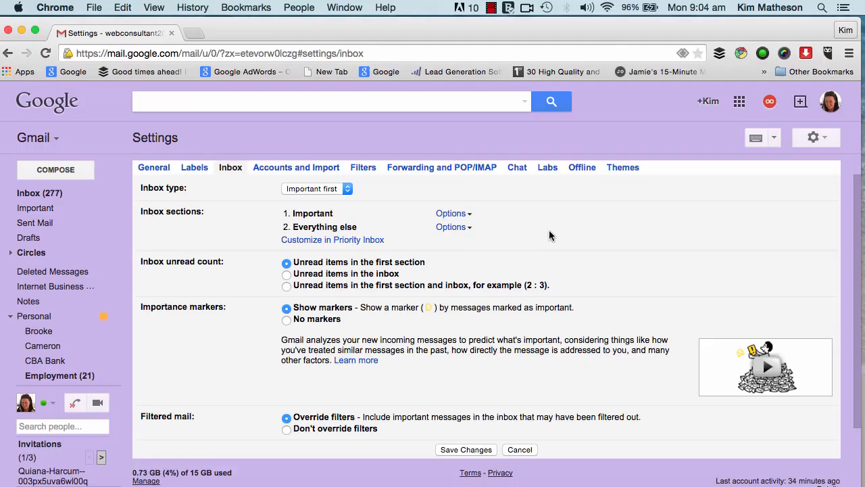
Step: Limit the Important and Everything else sections to 10 items each and save the inbox settings
click(469, 213)
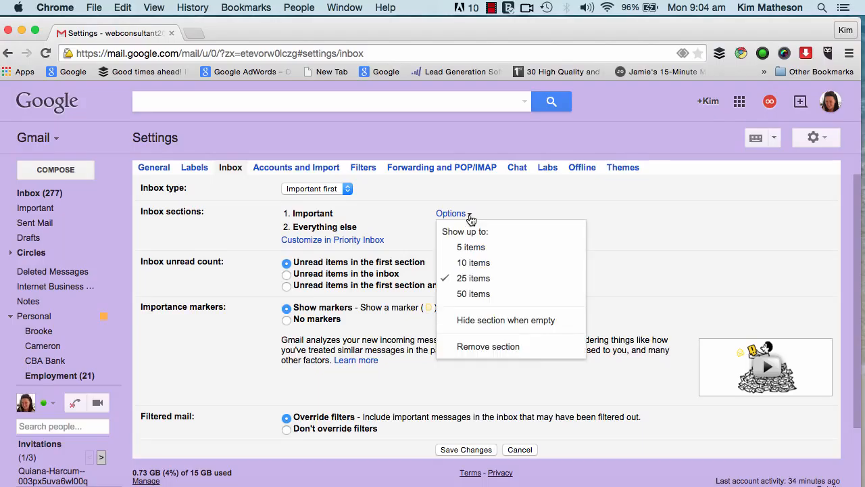
click(475, 264)
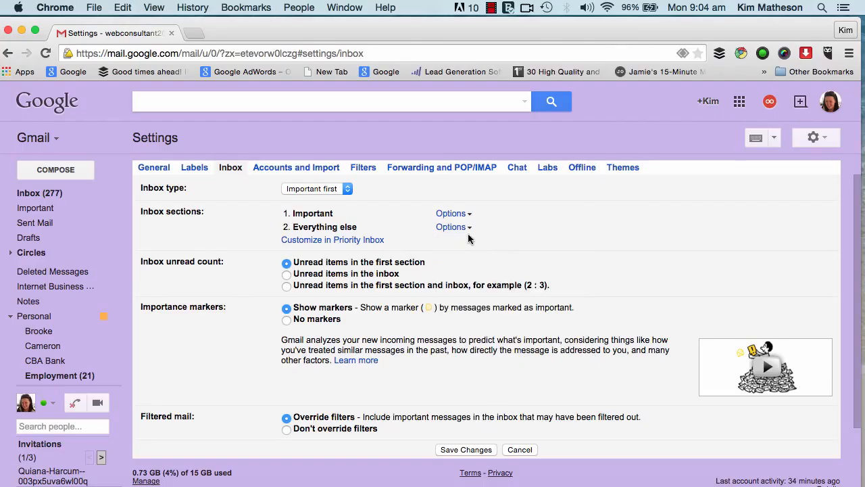
click(470, 229)
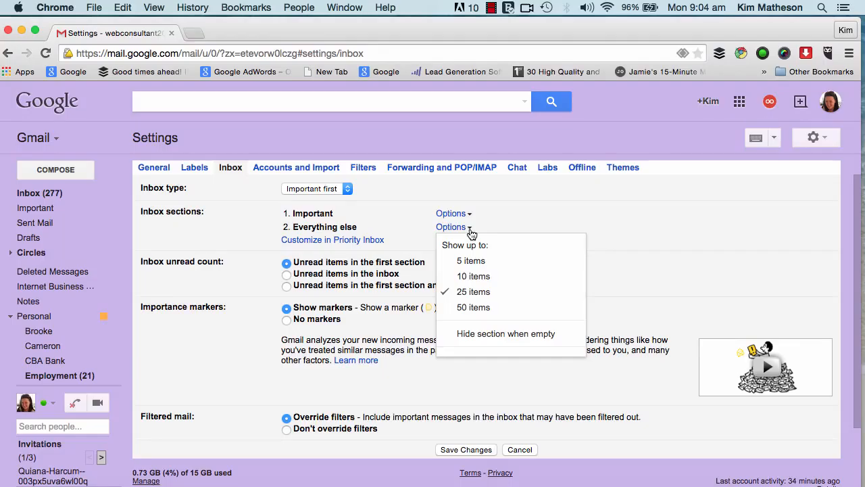
click(474, 277)
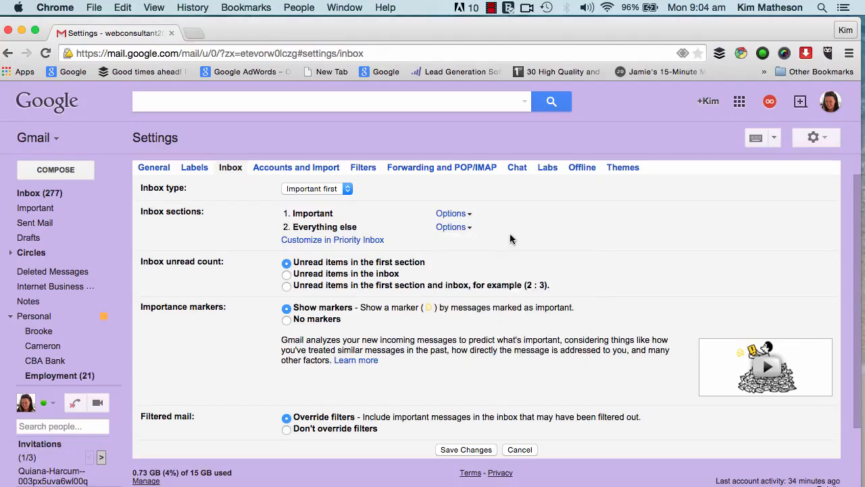
click(469, 450)
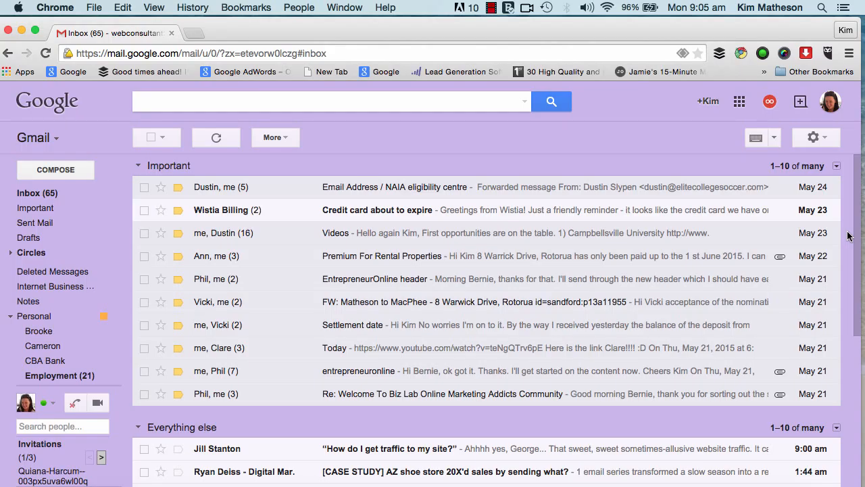
Step: Mark the "[New Blog] How do you deal with information overload?" conversation under Everything else as important
scroll(848, 238, down, 2)
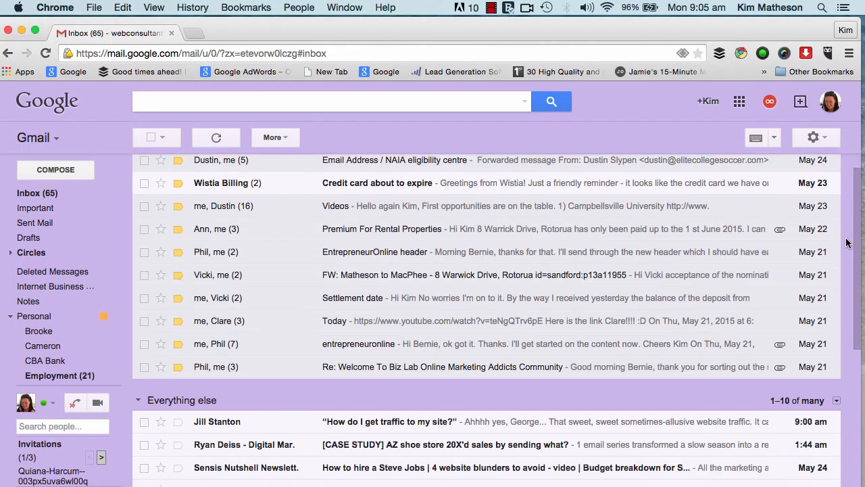
scroll(848, 242, up, 2)
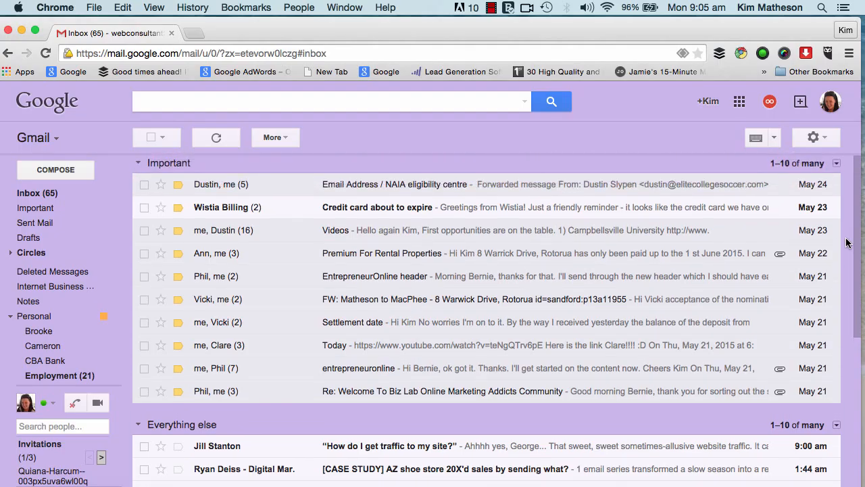
scroll(846, 242, down, 4)
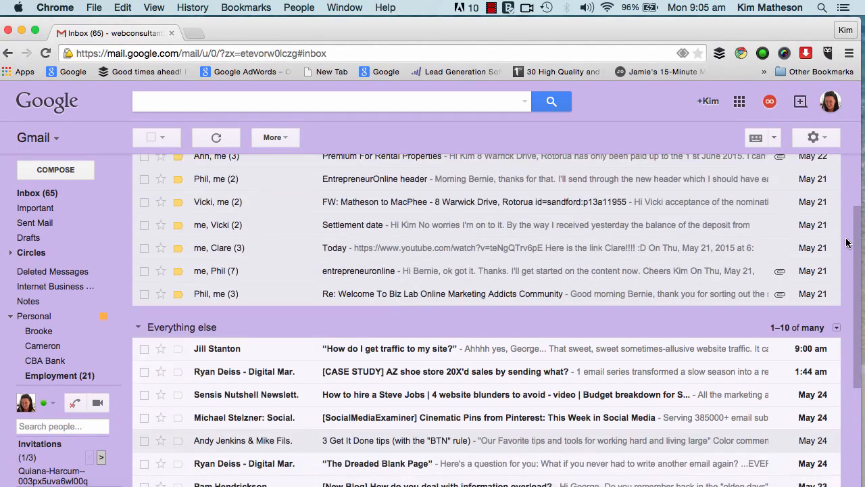
scroll(846, 242, up, 3)
scroll(846, 242, up, 1)
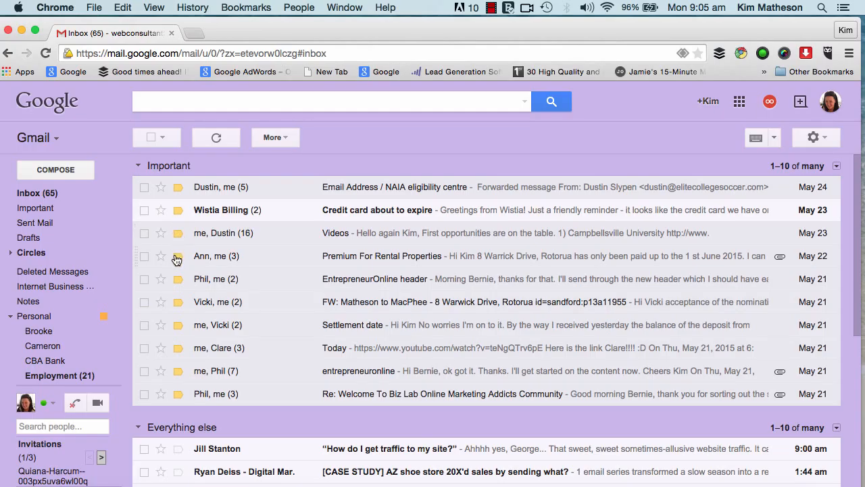
scroll(839, 377, down, 4)
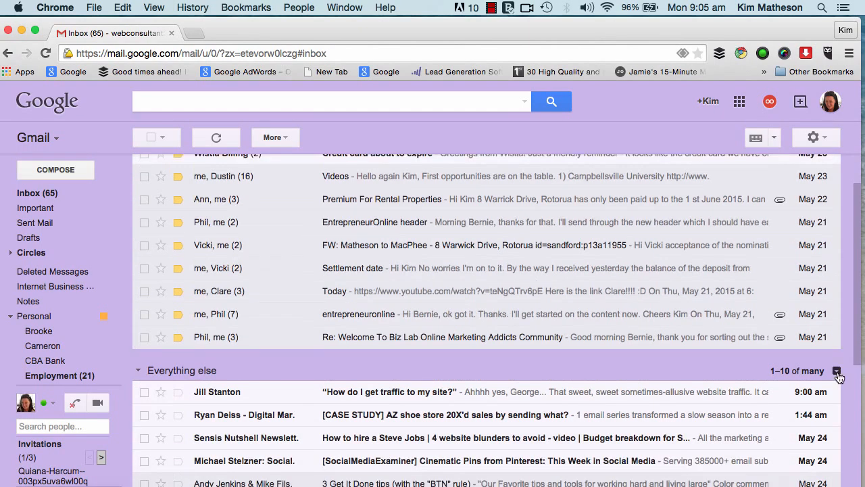
scroll(852, 379, down, 2)
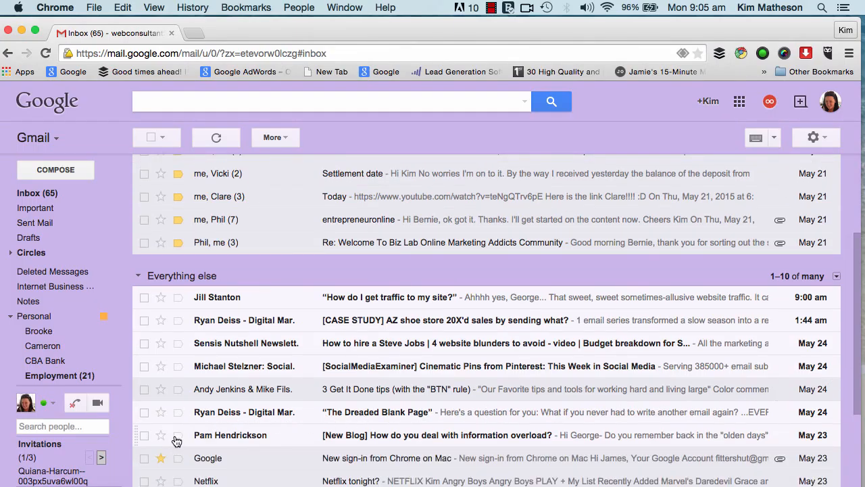
click(178, 436)
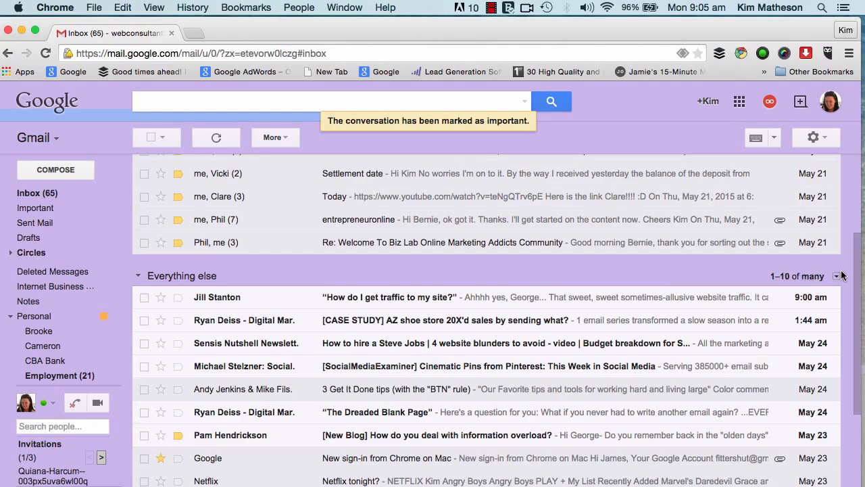
Step: Mark the Wistia Billing conversation "Credit card about to expire" in the Important section as not important
scroll(844, 273, up, 4)
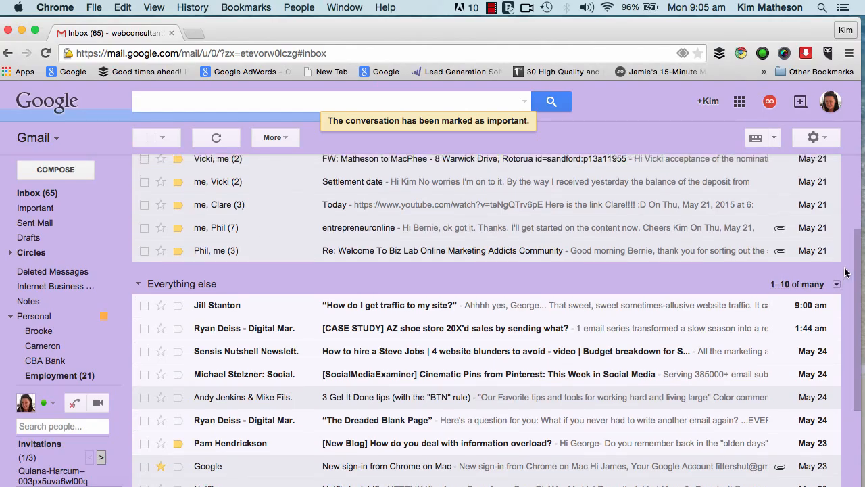
scroll(845, 272, up, 1)
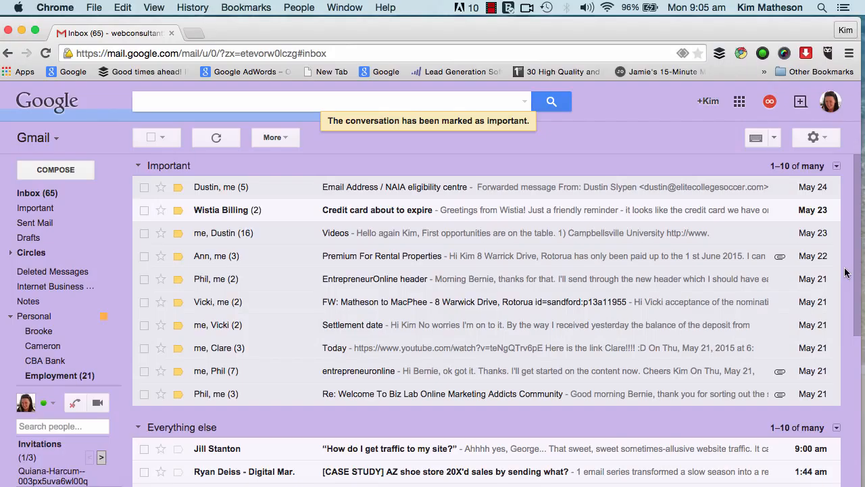
scroll(845, 272, down, 1)
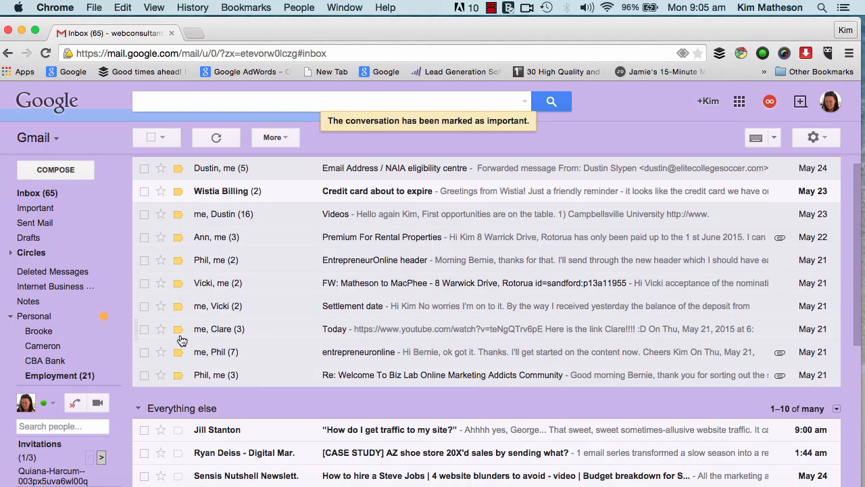
click(179, 192)
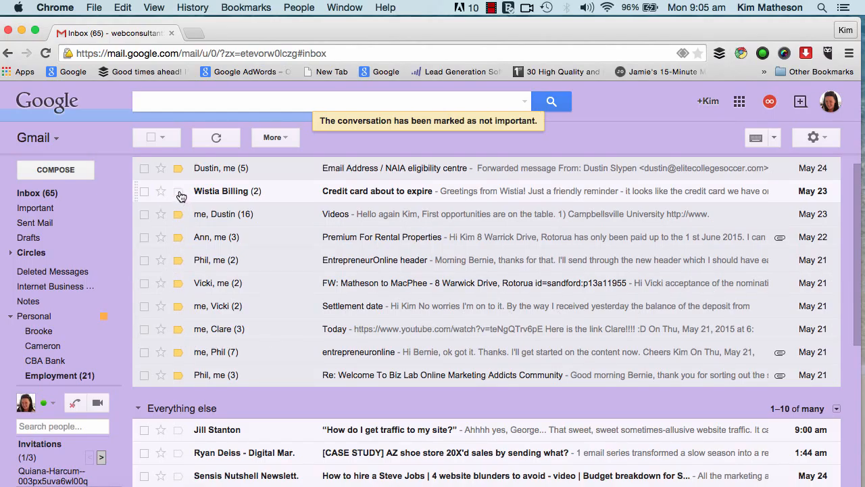
Step: Set the inbox type to Unread first in the inbox settings
click(827, 140)
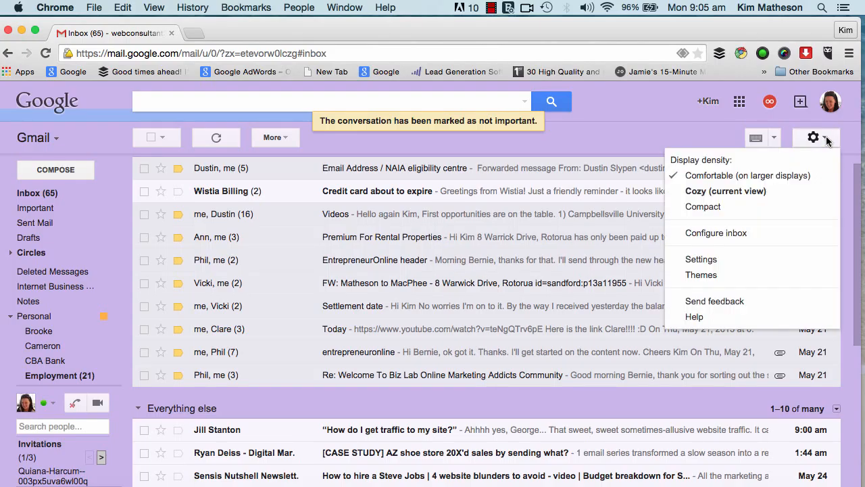
click(701, 259)
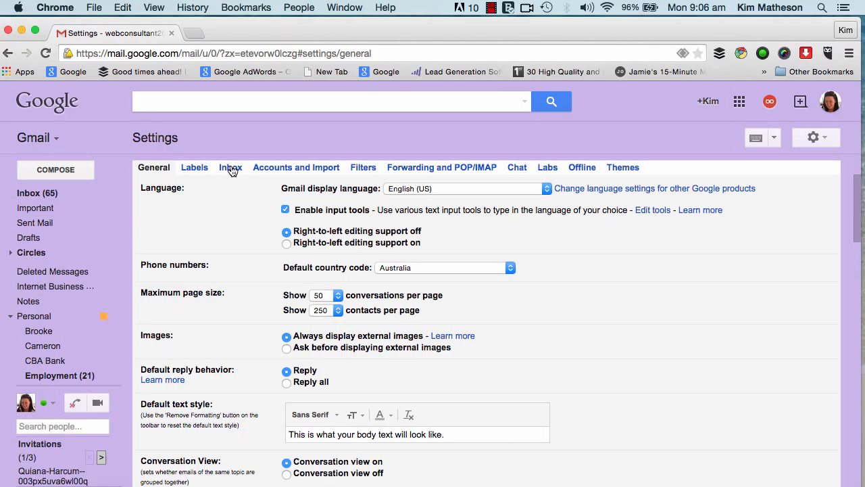
click(231, 167)
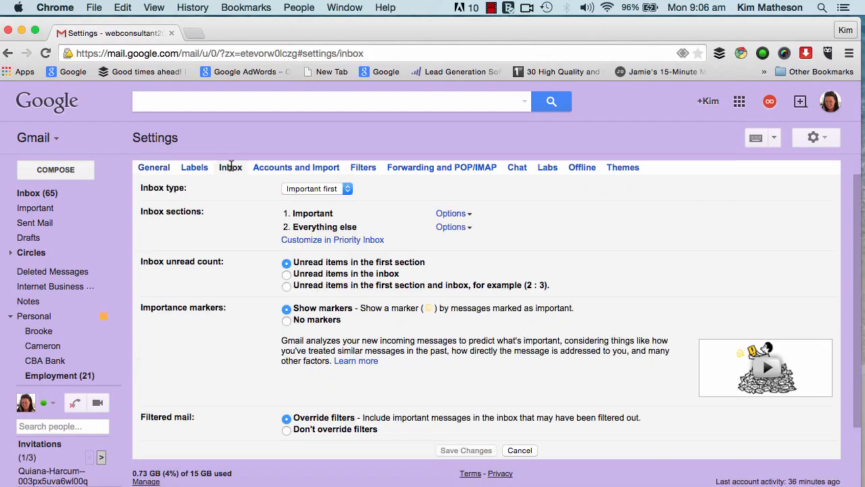
click(347, 189)
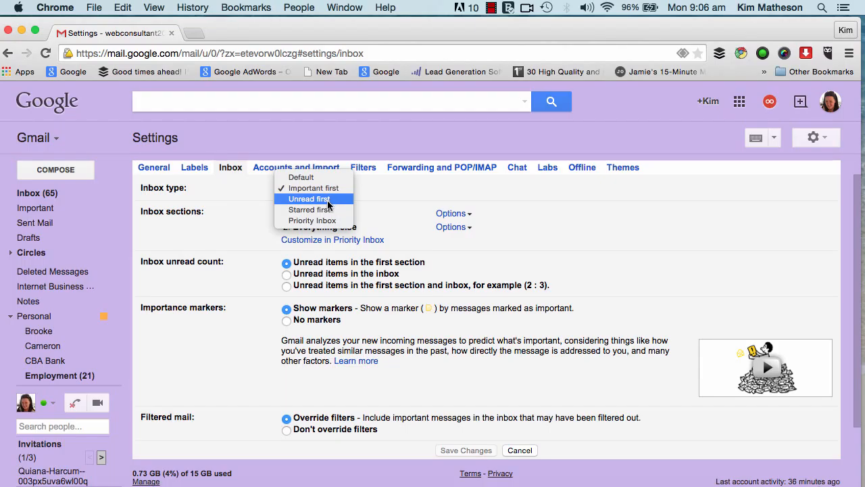
click(329, 200)
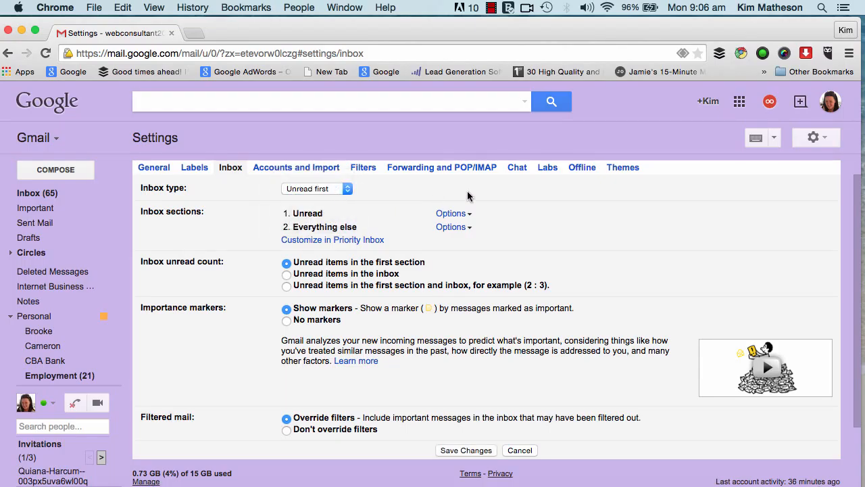